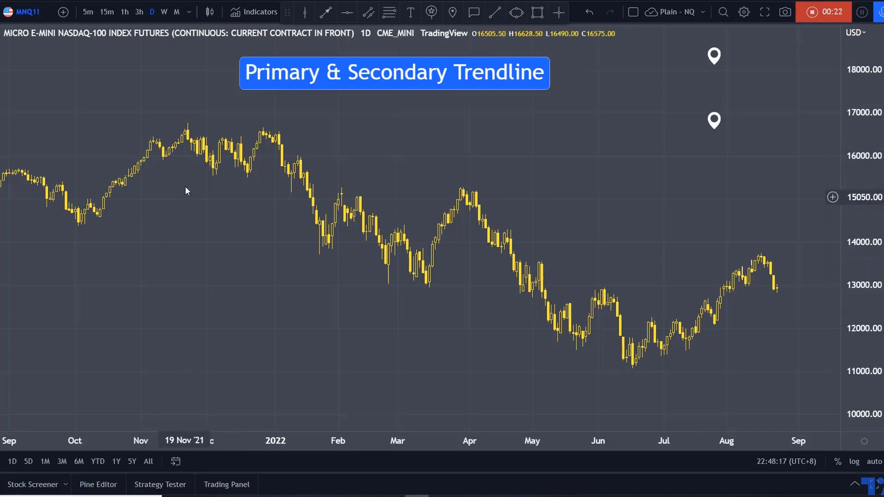
# Draw two descending trendlines, one from the 22 Nov '21 high and a steeper one from the 4 Jan '22 high through the late-March peak
pyautogui.click(494, 12)
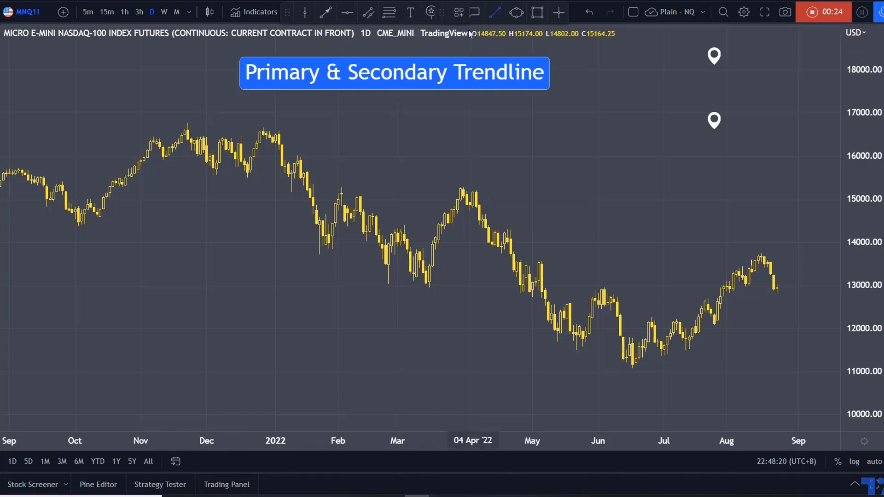
pyautogui.click(188, 121)
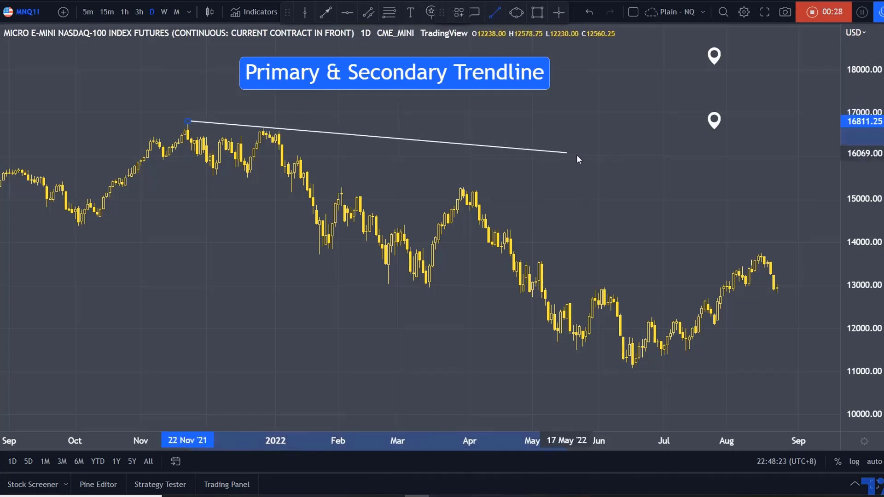
pyautogui.click(818, 176)
pyautogui.click(493, 13)
pyautogui.click(278, 129)
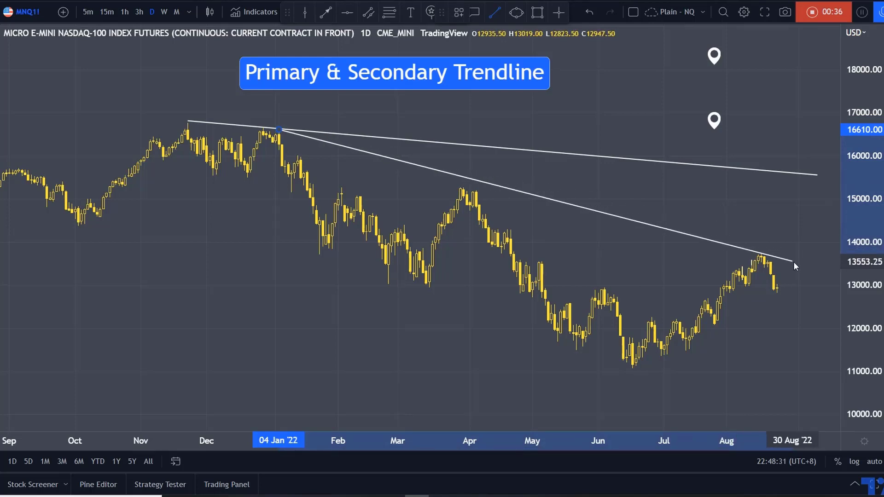
pyautogui.click(593, 226)
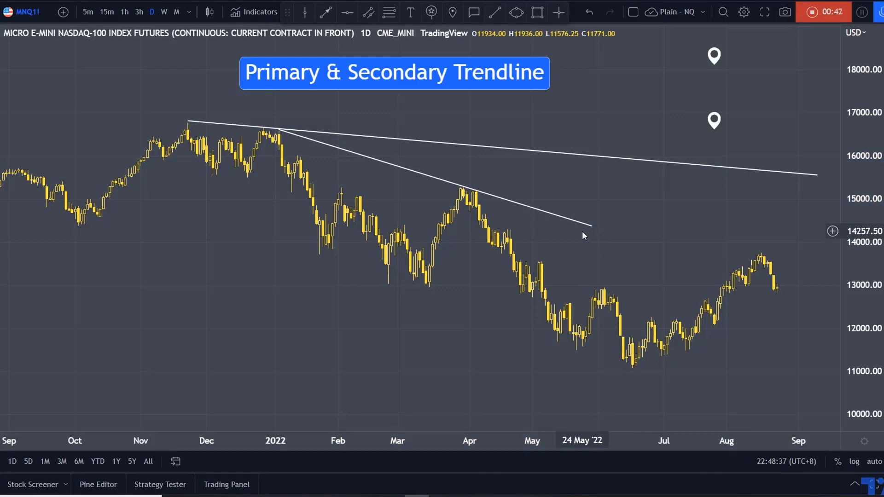
# Delete both descending trendlines from the chart
pyautogui.click(582, 224)
pyautogui.press('Delete')
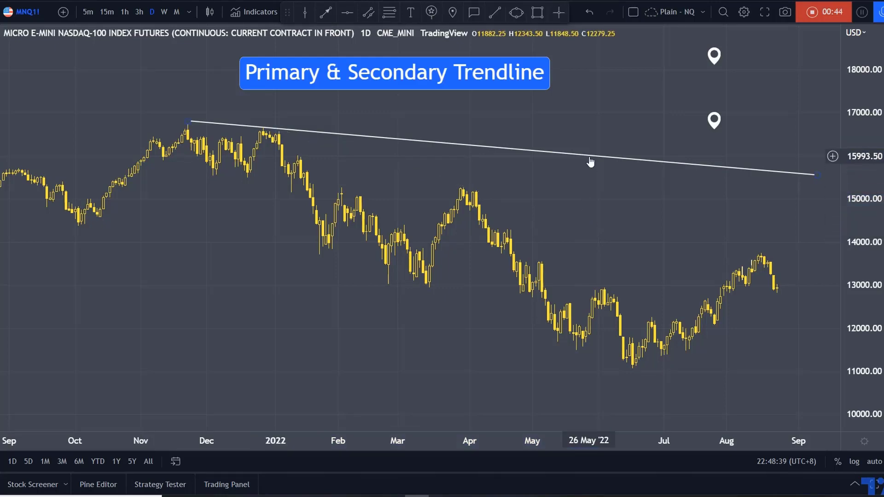
pyautogui.click(591, 161)
pyautogui.press('Delete')
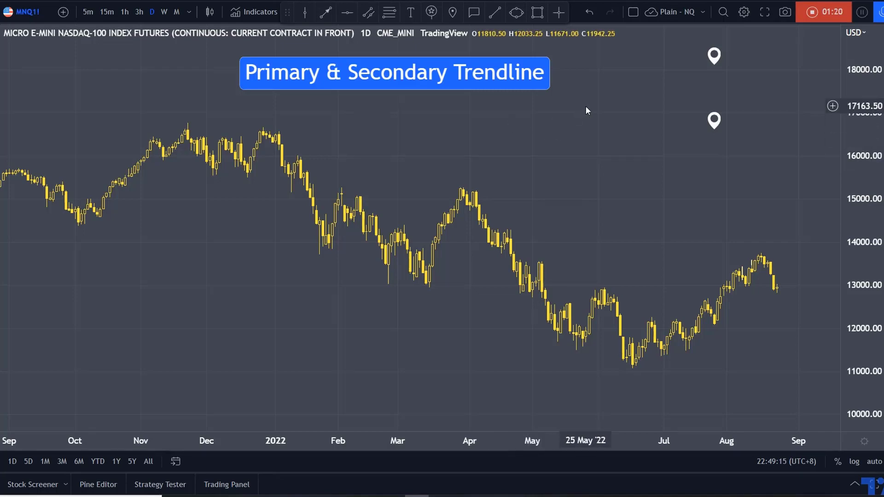
# Draw a descending trendline from the 22 Nov '21 high at about 16786 to 14 Sep '22 at about 14836
pyautogui.moveTo(714, 56)
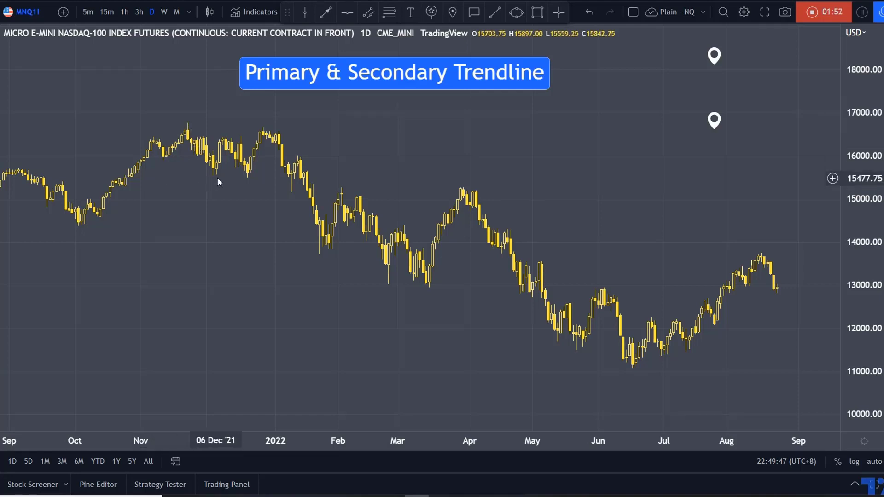
pyautogui.click(493, 12)
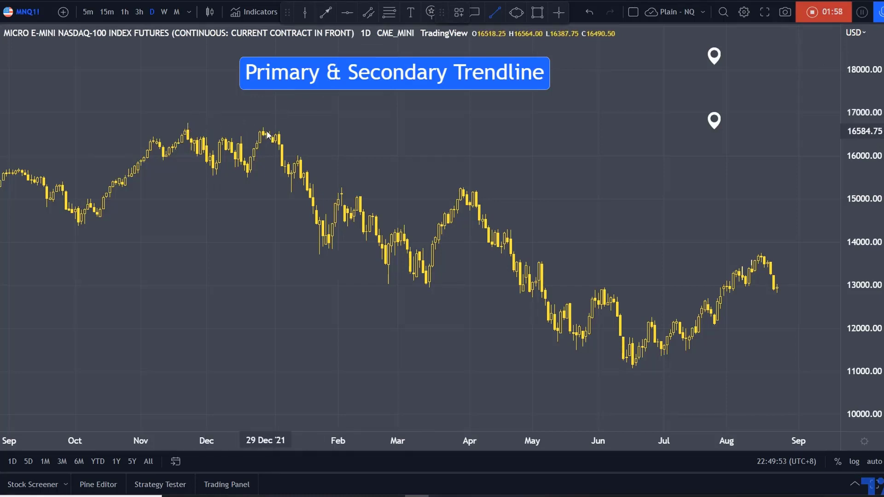
pyautogui.click(187, 123)
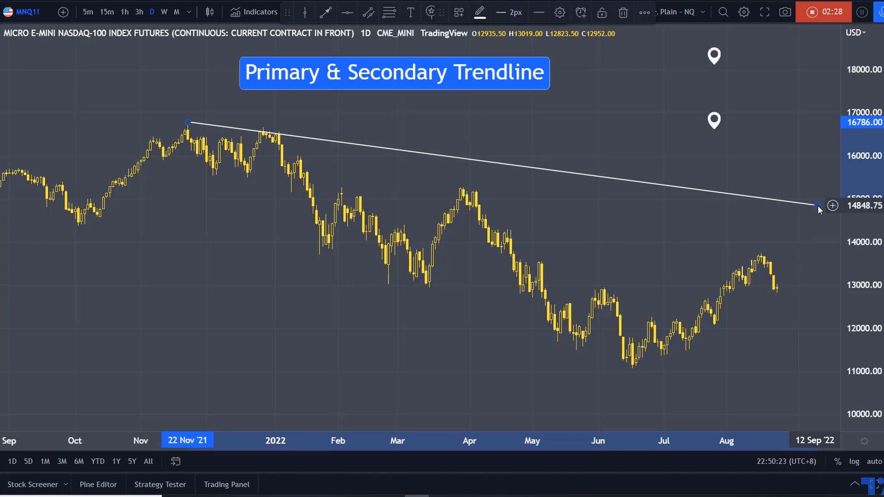
pyautogui.click(817, 205)
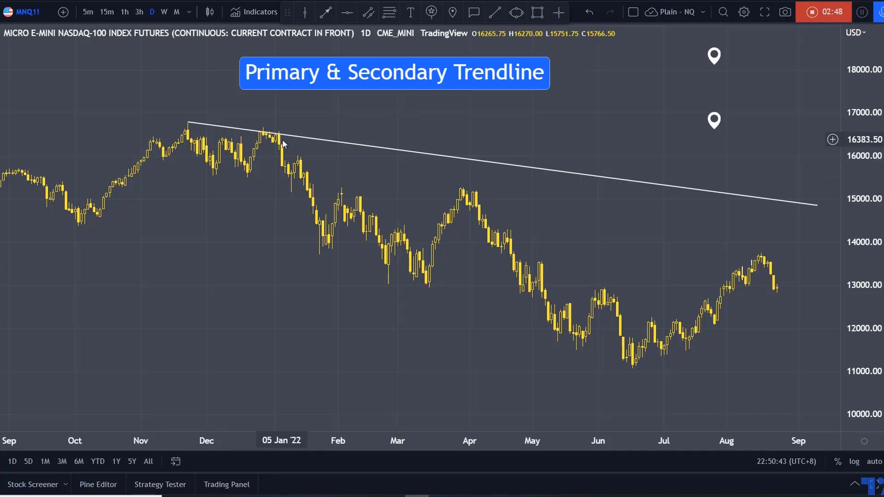
pyautogui.moveTo(817, 205)
pyautogui.mouseDown()
pyautogui.moveTo(836, 217)
pyautogui.moveTo(817, 207)
pyautogui.moveTo(822, 172)
pyautogui.moveTo(824, 206)
pyautogui.mouseUp()
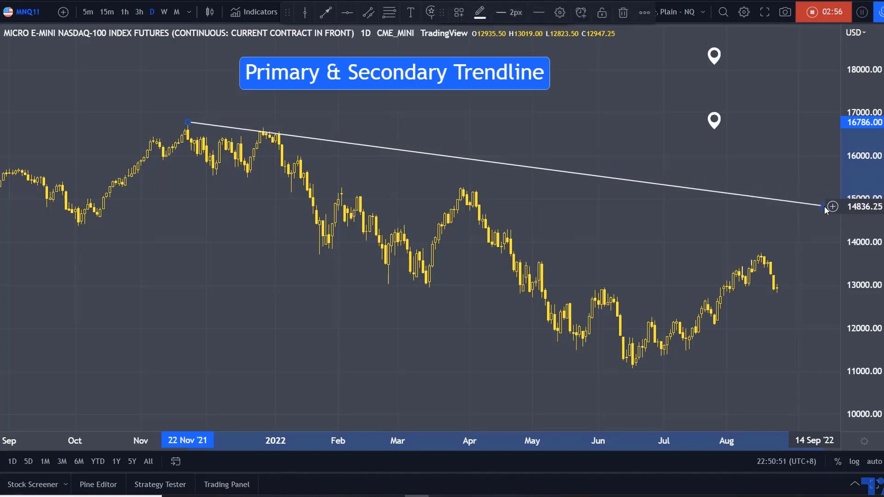
pyautogui.click(470, 196)
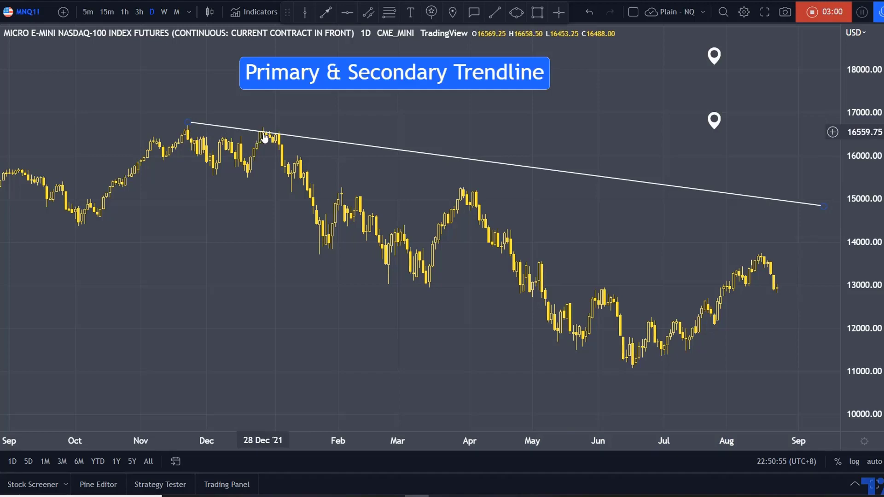
# Add the text label "Primary" just above the middle of the upper trendline
pyautogui.scroll(3, 374, 196)
pyautogui.moveTo(373, 196); pyautogui.dragTo(645, 247)
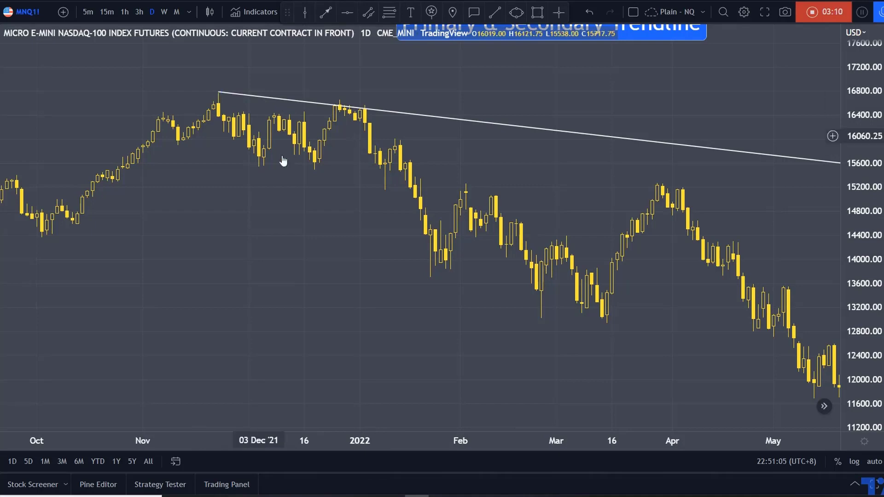
pyautogui.scroll(-3, 302, 194)
pyautogui.hscroll(5, 427, 243)
pyautogui.scroll(-3, 700, 245)
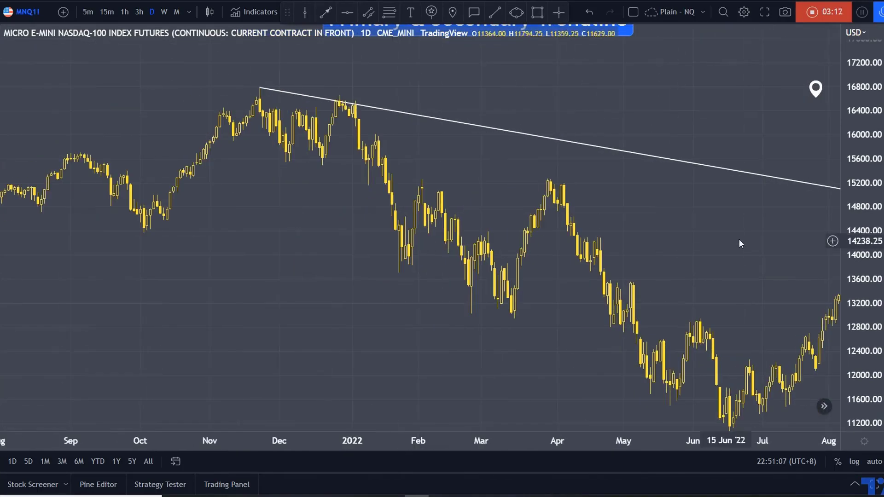
pyautogui.moveTo(693, 306)
pyautogui.mouseDown()
pyautogui.moveTo(597, 297)
pyautogui.moveTo(562, 312)
pyautogui.moveTo(564, 320)
pyautogui.mouseUp()
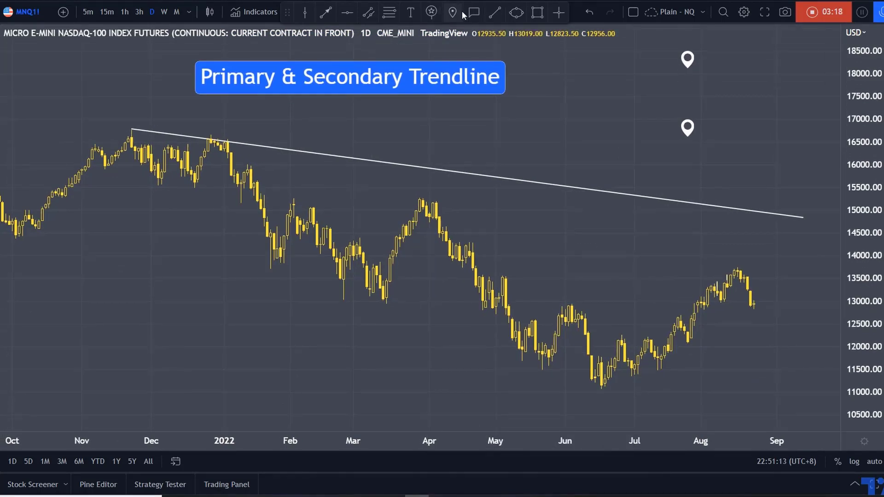
pyautogui.click(410, 12)
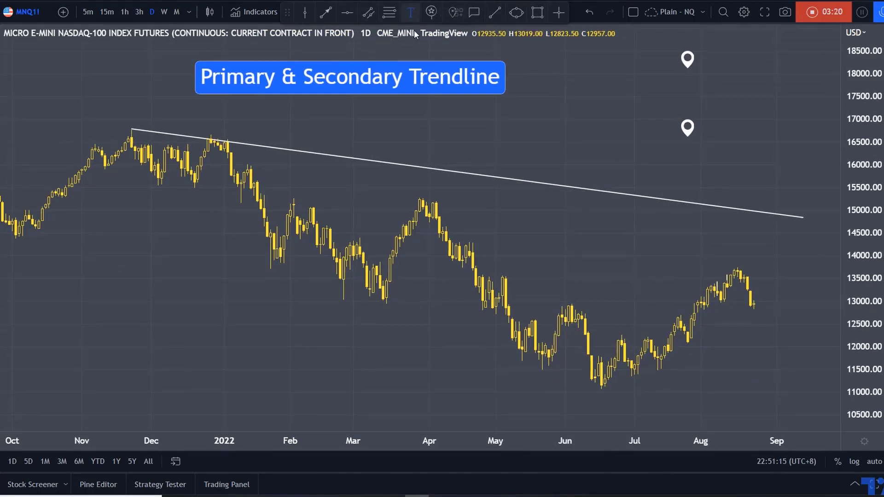
pyautogui.click(443, 143)
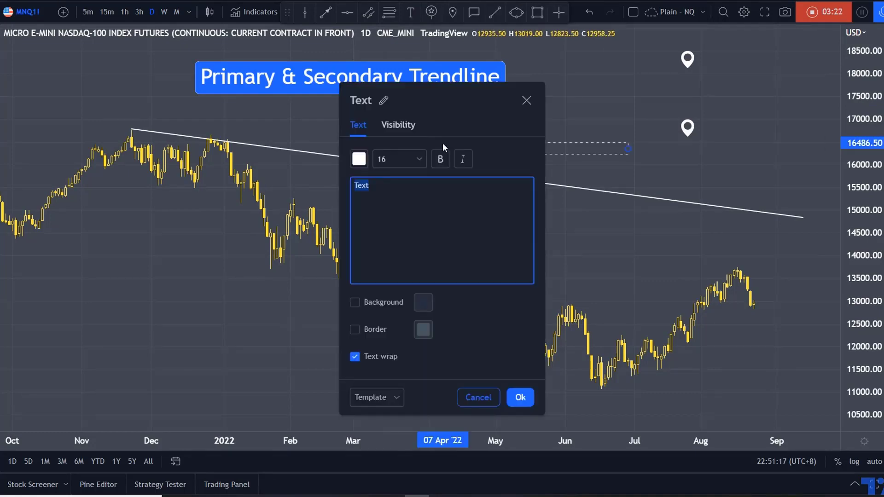
pyautogui.write('P')
pyautogui.write('rimary')
pyautogui.click(519, 399)
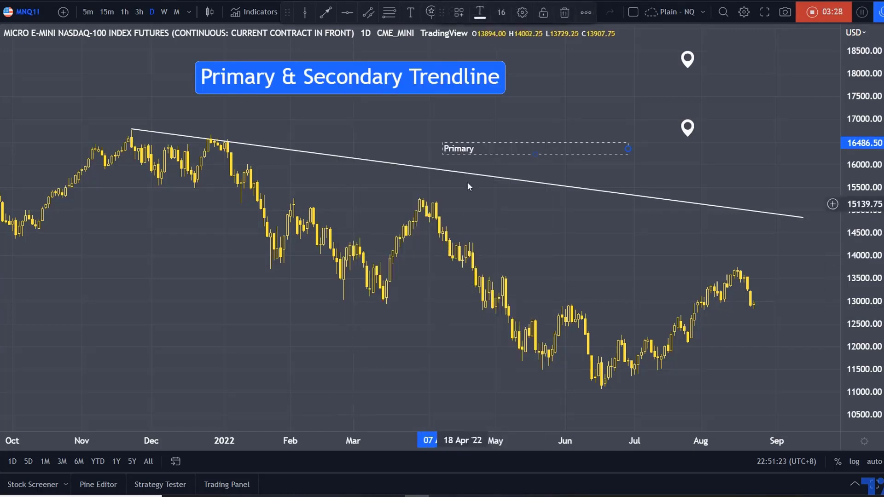
pyautogui.moveTo(466, 152); pyautogui.dragTo(420, 151)
pyautogui.click(420, 184)
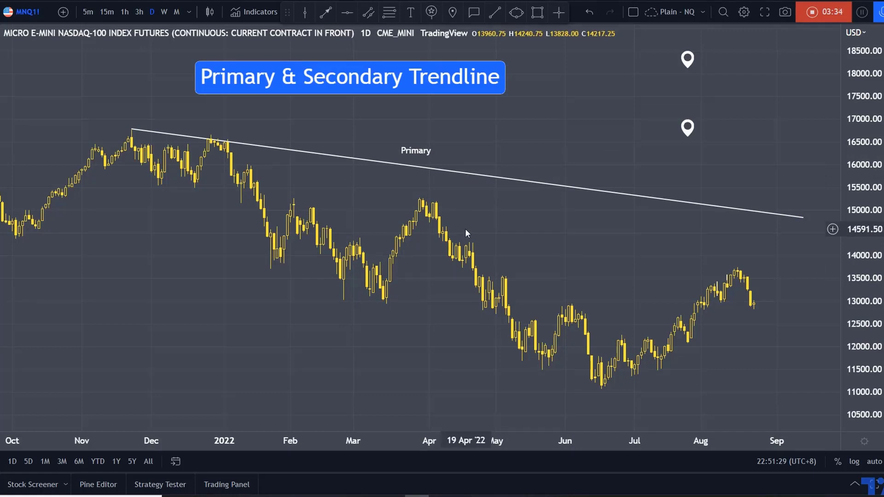
# Draw a second descending trendline from the 29 Mar '22 high past the August high, extending its start slightly further back in March
pyautogui.click(495, 12)
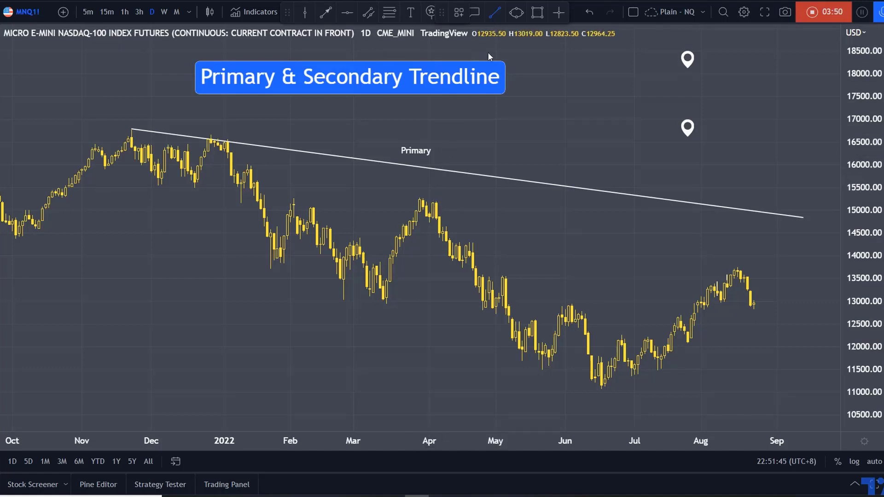
pyautogui.click(420, 197)
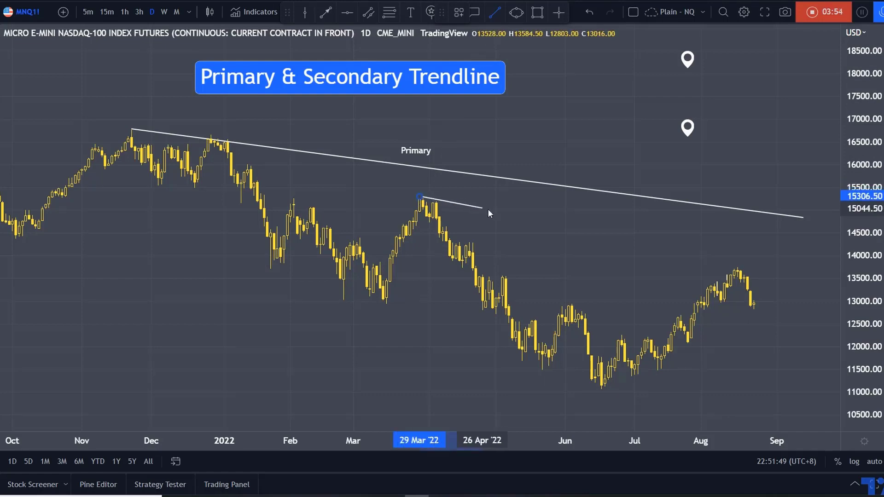
pyautogui.click(801, 284)
pyautogui.click(504, 306)
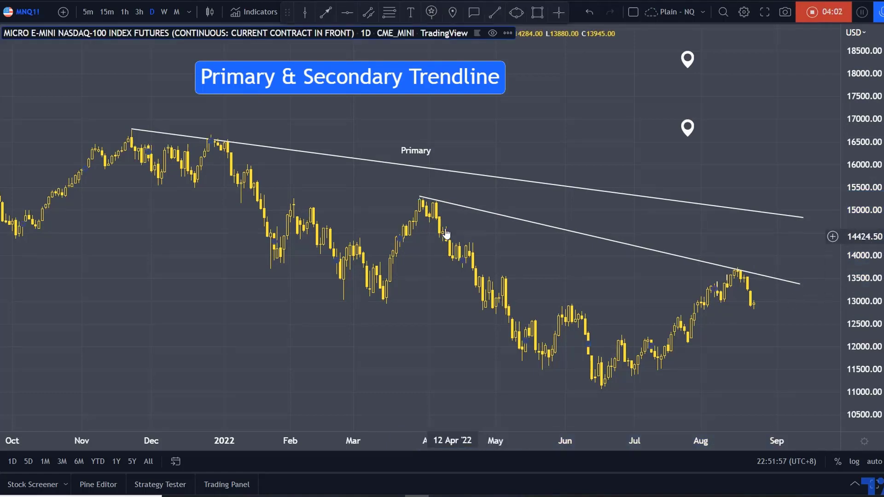
pyautogui.moveTo(419, 198); pyautogui.dragTo(404, 195)
pyautogui.click(398, 206)
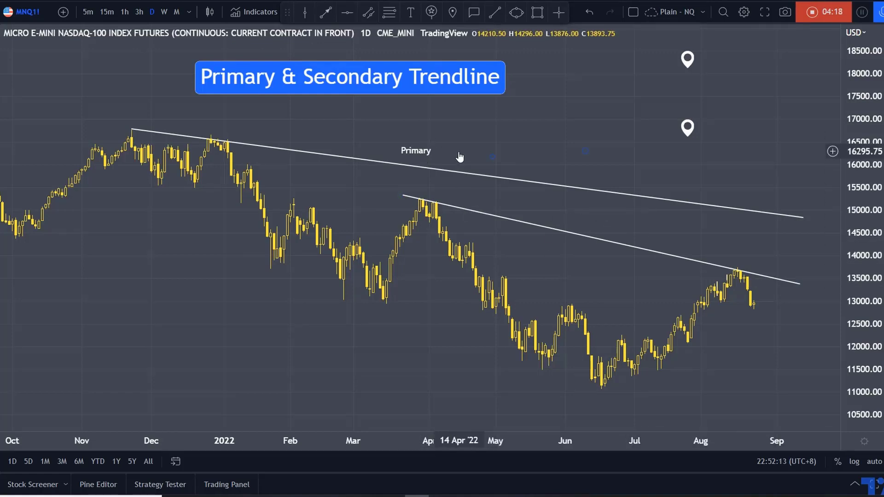
# Add the text label "Secondary" just above the middle of the second trendline
pyautogui.click(410, 10)
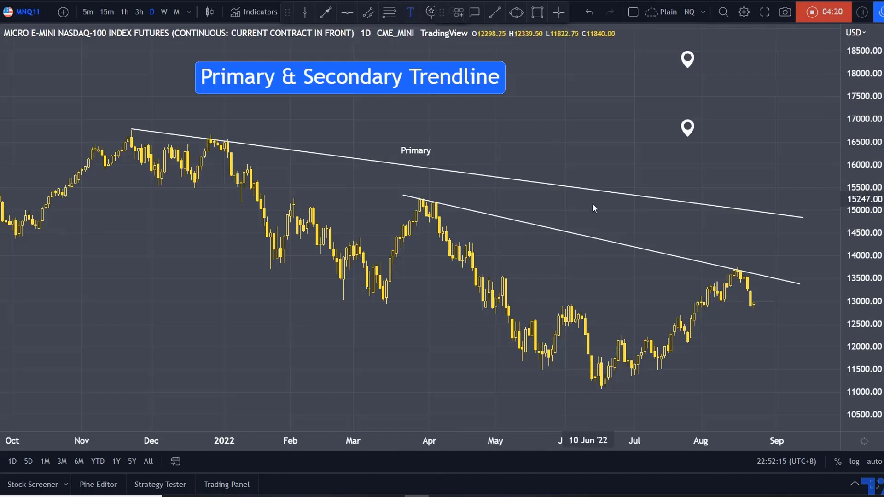
pyautogui.click(603, 229)
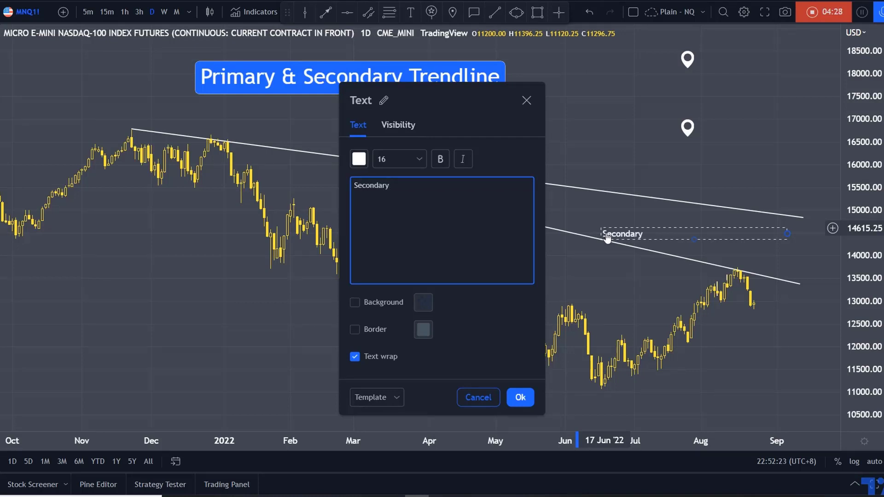
pyautogui.click(520, 397)
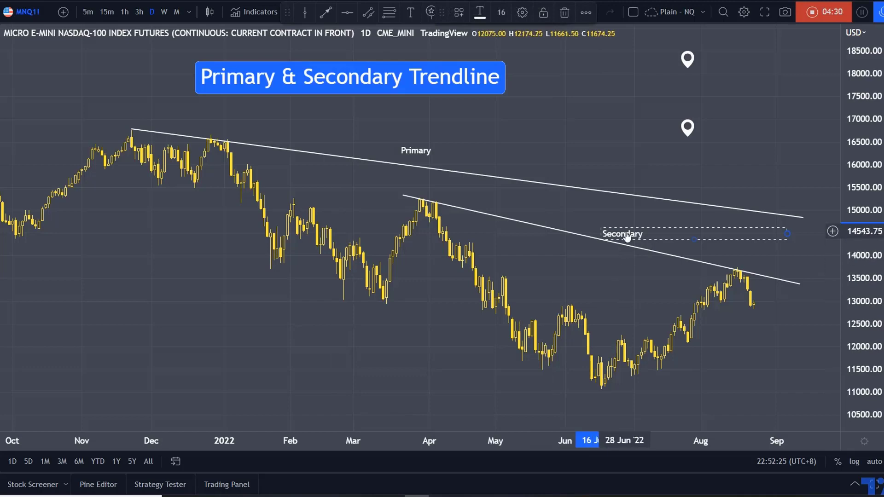
pyautogui.moveTo(627, 237); pyautogui.dragTo(597, 230)
pyautogui.click(587, 285)
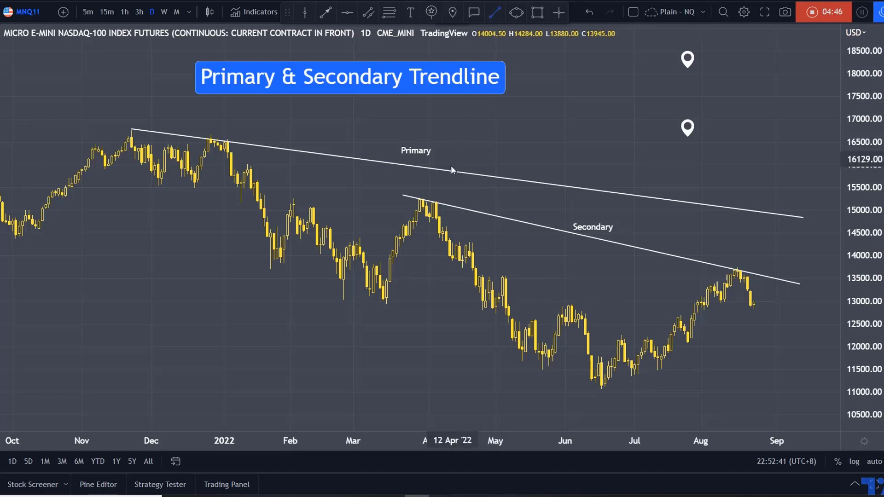
# Draw a steeper trendline from 5 Apr '22 at about 15199 past the June highs to 14 Jul '22 at about 11481
pyautogui.click(437, 203)
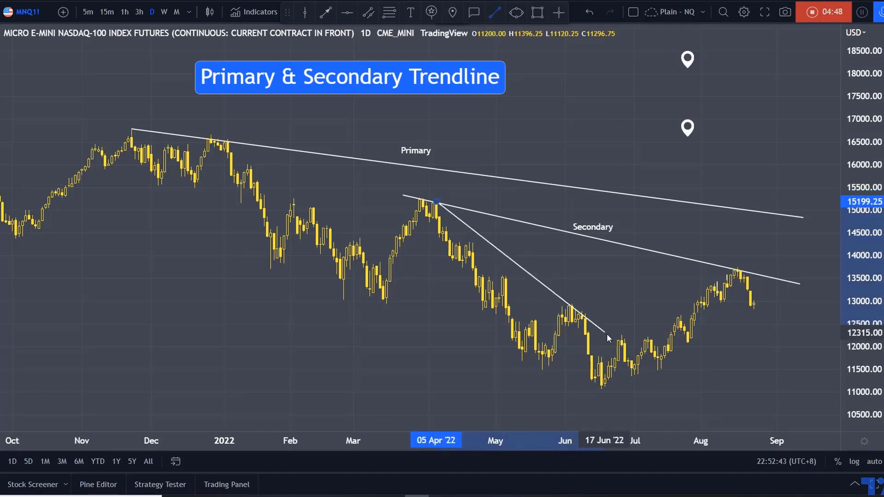
pyautogui.click(664, 368)
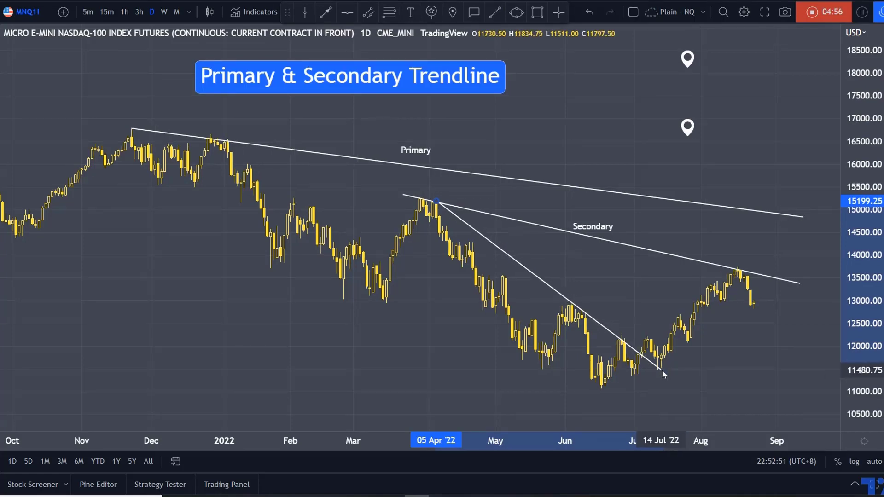
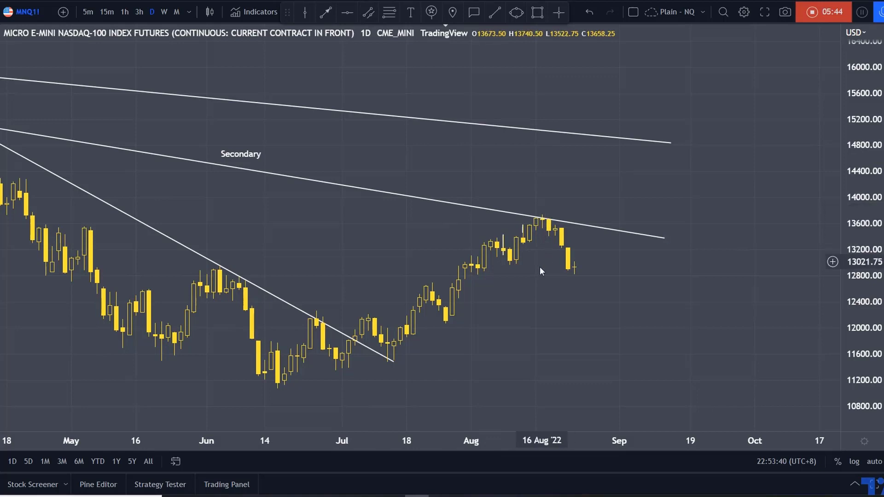
# Switch the chart from the daily to the weekly timeframe
pyautogui.moveTo(858, 329); pyautogui.dragTo(864, 294)
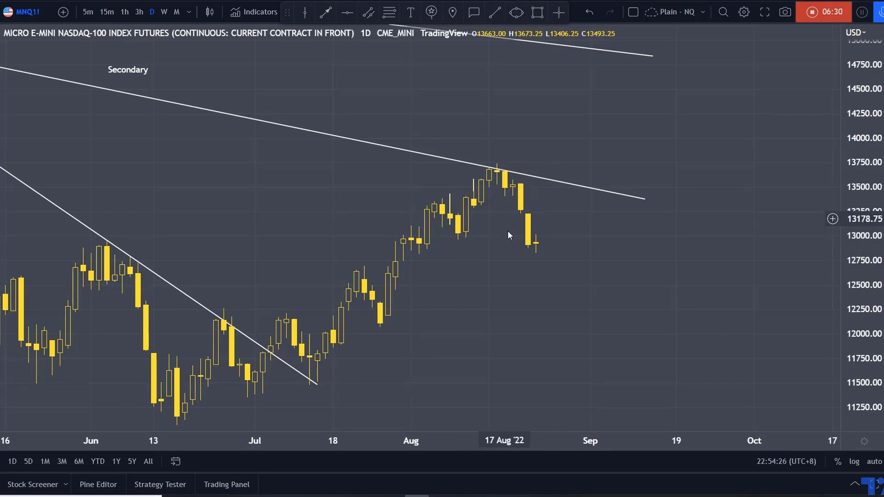
pyautogui.scroll(-4, 565, 297)
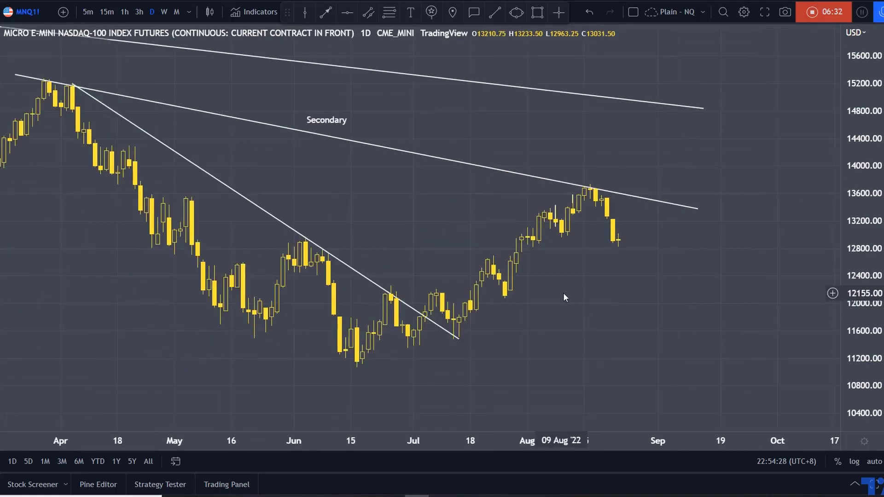
pyautogui.scroll(-3, 565, 297)
pyautogui.hscroll(-1, 773, 258)
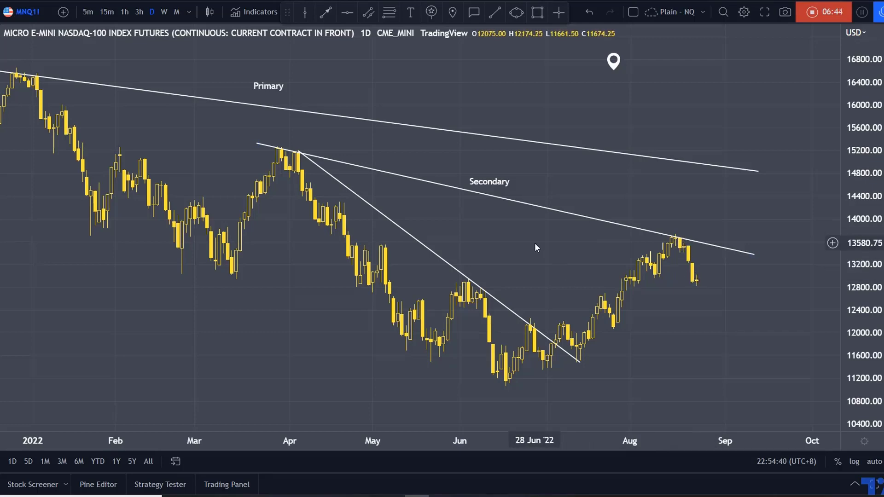
pyautogui.scroll(-1, 530, 249)
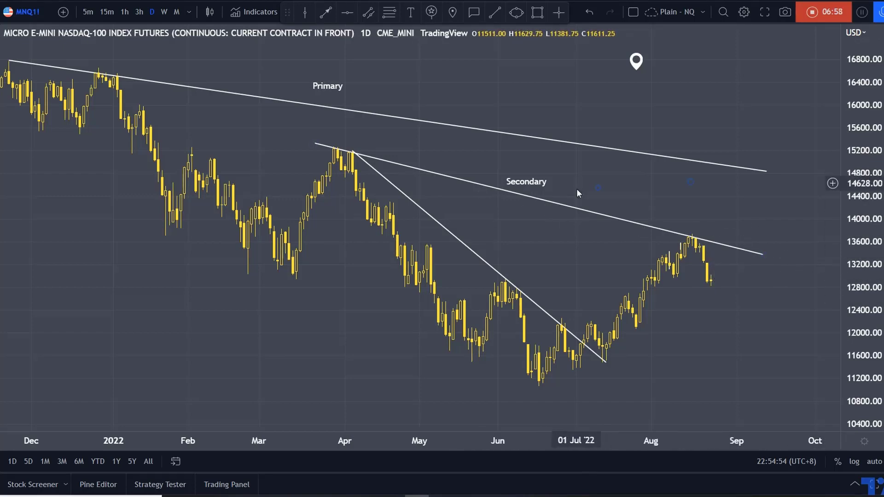
pyautogui.click(165, 12)
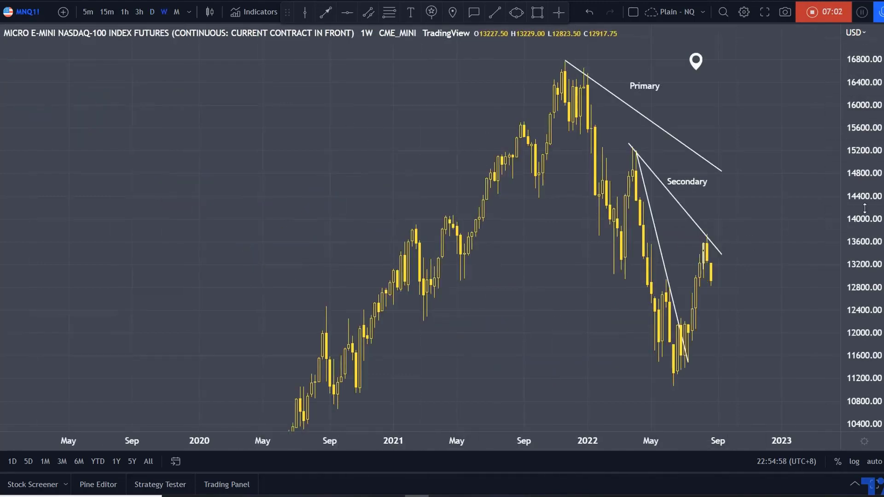
# Draw an ascending trendline from 2 Nov '20 at about 10946 along the 2021 lows to early February 2022 at about 15650
pyautogui.moveTo(864, 208); pyautogui.dragTo(864, 248)
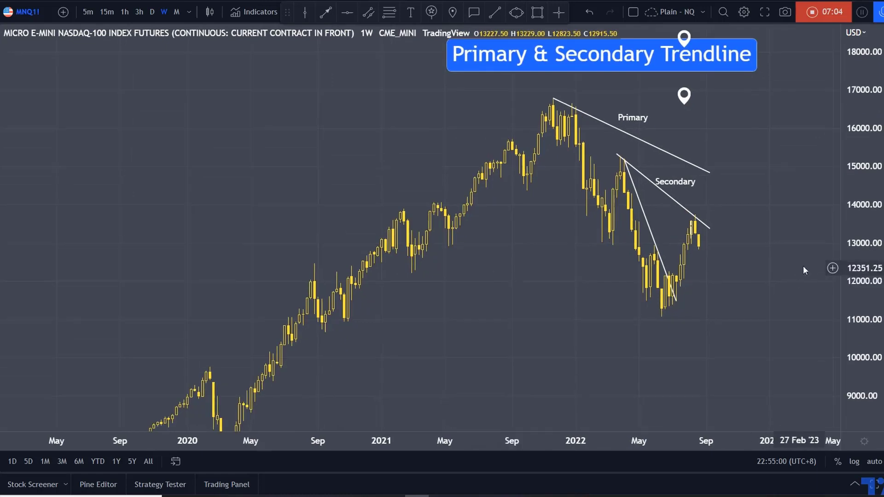
pyautogui.scroll(2, 402, 309)
pyautogui.moveTo(402, 308); pyautogui.dragTo(399, 294)
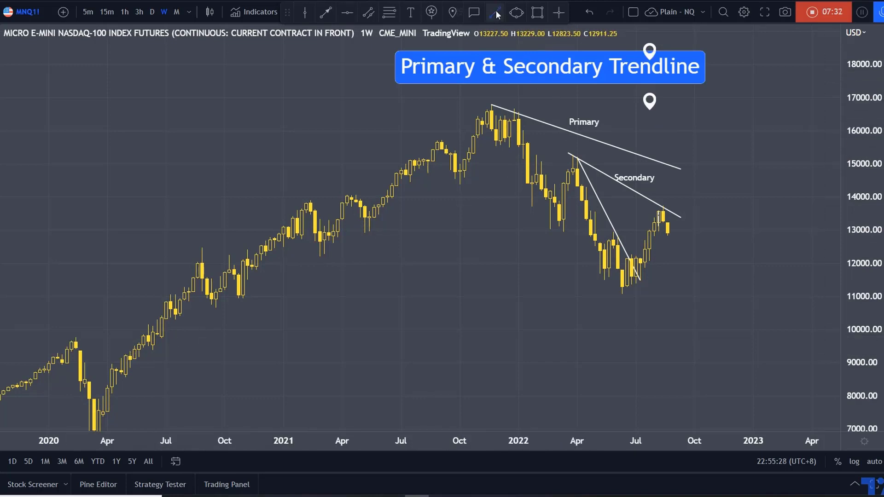
pyautogui.click(242, 298)
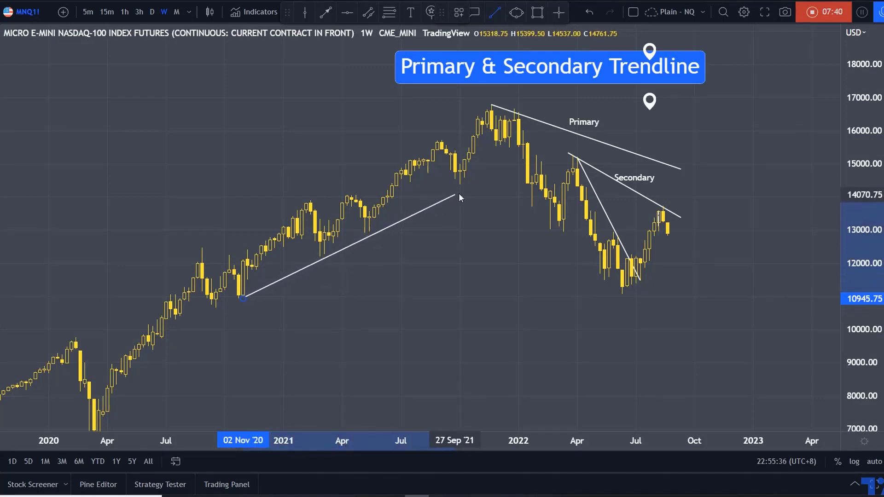
pyautogui.click(540, 142)
pyautogui.doubleClick(539, 143)
pyautogui.press('Escape')
# Examine the weekly ascending trendline and where price crosses it in early 2022, along with the descending primary and secondary lines
pyautogui.scroll(1, 311, 300)
pyautogui.hscroll(-5, 311, 305)
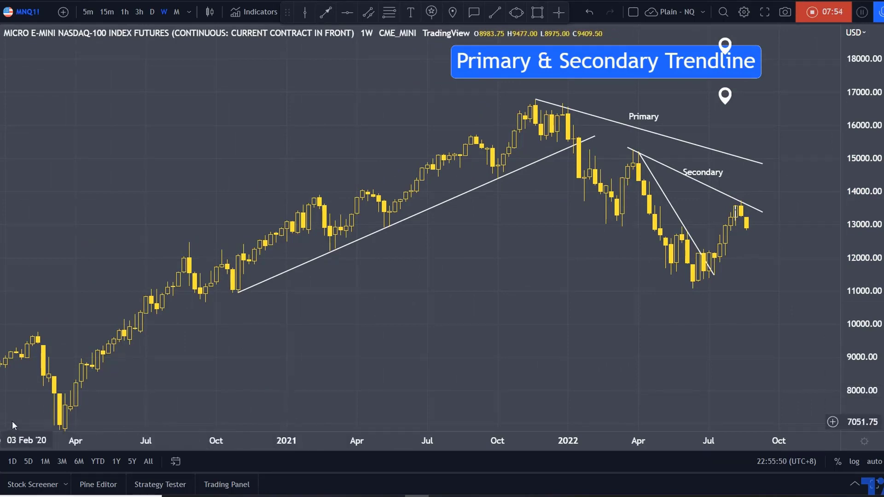
pyautogui.scroll(-1, 35, 420)
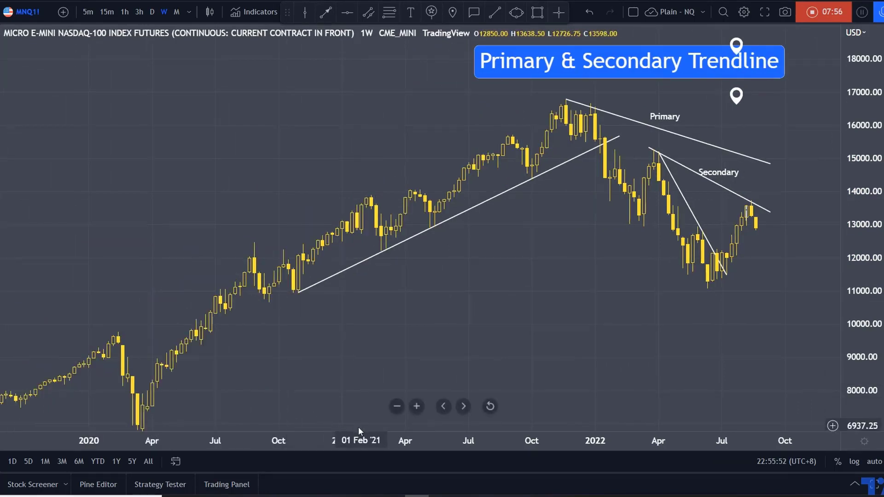
pyautogui.moveTo(341, 357); pyautogui.dragTo(269, 357)
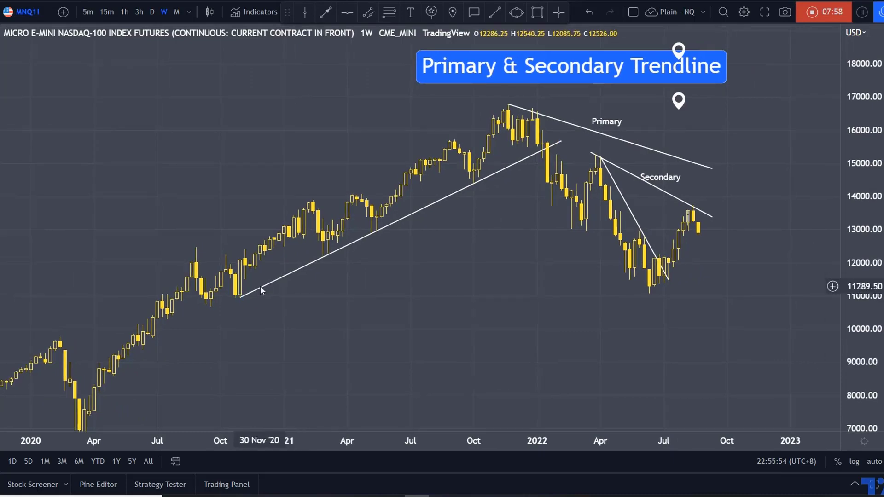
pyautogui.scroll(1, 466, 286)
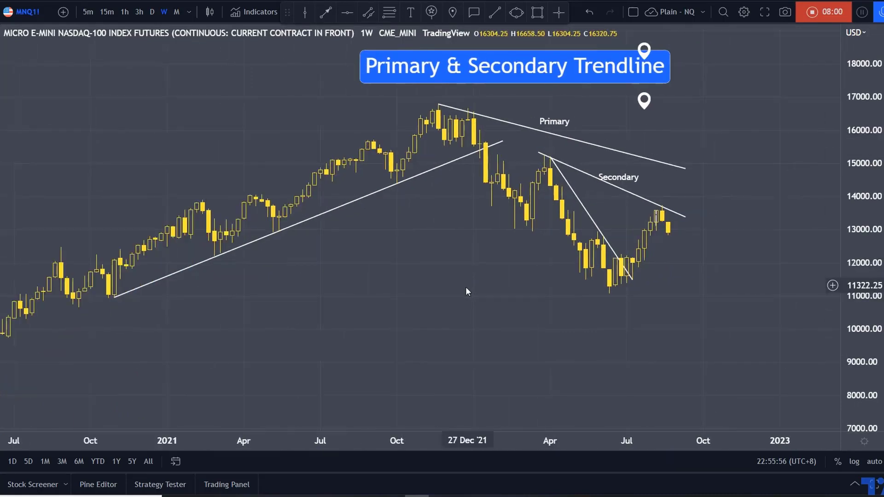
pyautogui.moveTo(467, 290); pyautogui.dragTo(549, 305)
pyautogui.moveTo(566, 271); pyautogui.dragTo(497, 330)
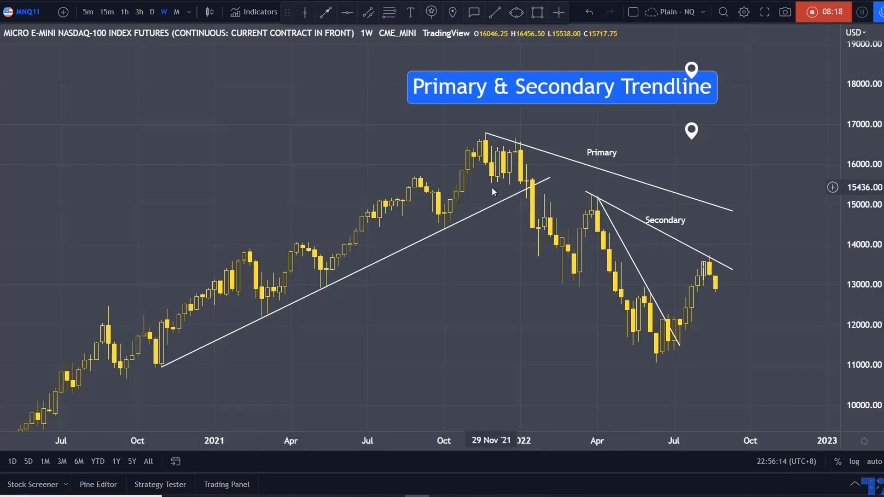
pyautogui.moveTo(479, 318); pyautogui.dragTo(393, 288)
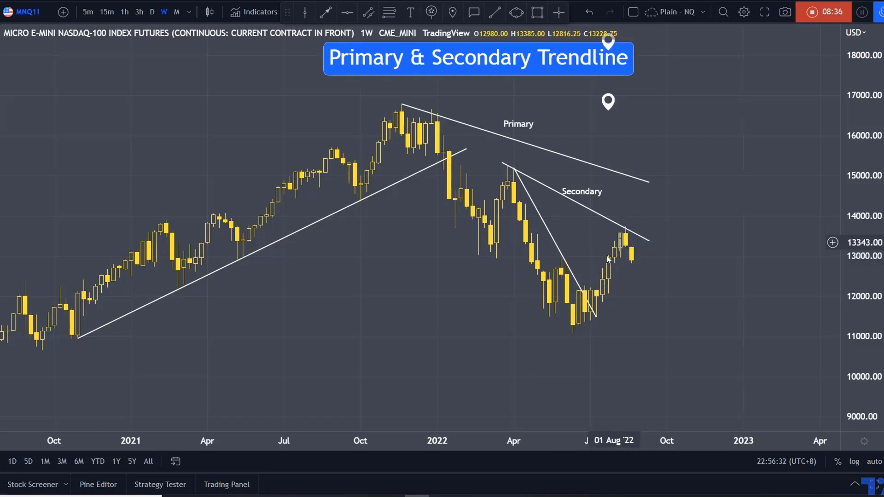
# Switch the chart back to the daily timeframe, framing all trendlines, and show the note on the lower pin marker
pyautogui.click(152, 12)
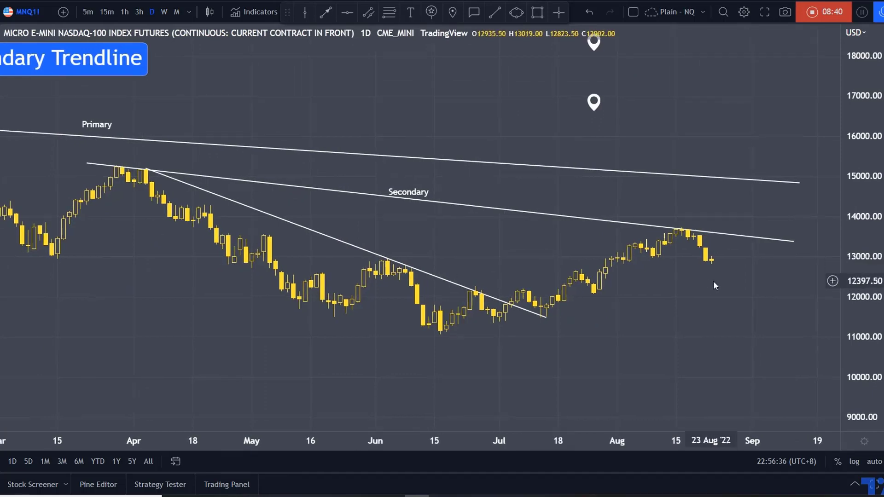
pyautogui.scroll(-4, 709, 288)
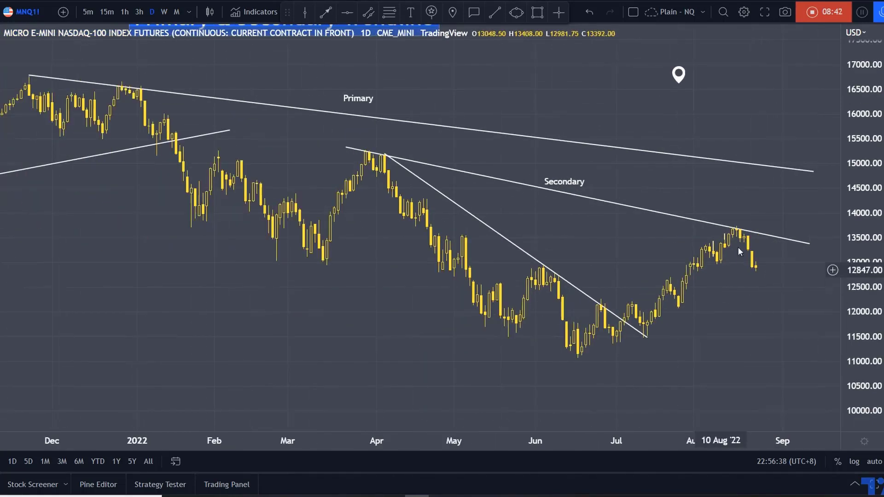
pyautogui.scroll(-3, 645, 319)
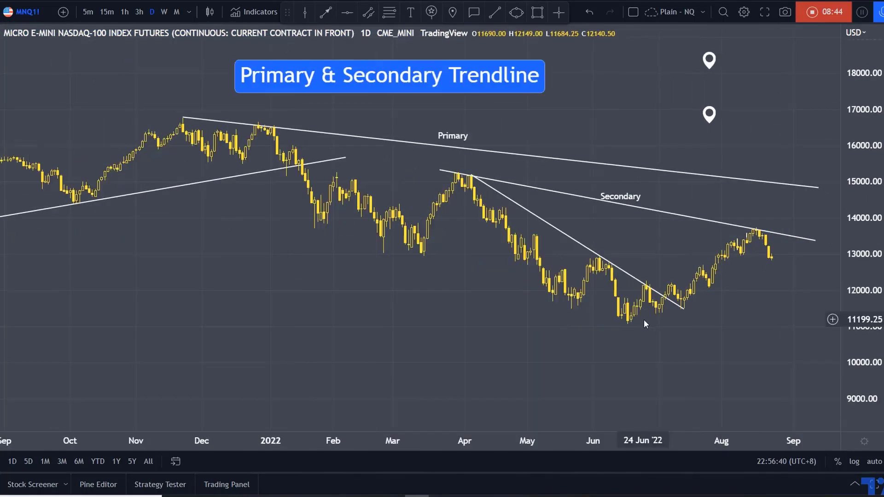
pyautogui.moveTo(539, 343); pyautogui.dragTo(520, 345)
pyautogui.moveTo(854, 295); pyautogui.dragTo(854, 261)
pyautogui.moveTo(762, 316); pyautogui.dragTo(734, 371)
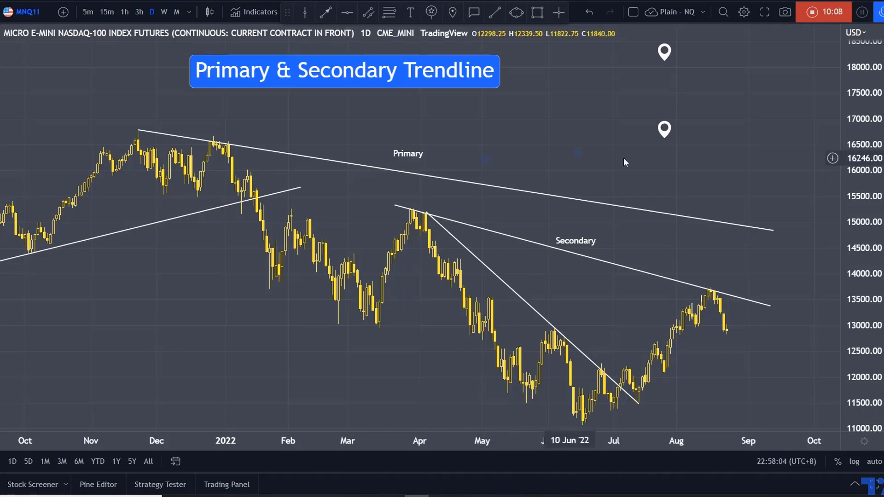
pyautogui.moveTo(664, 131)
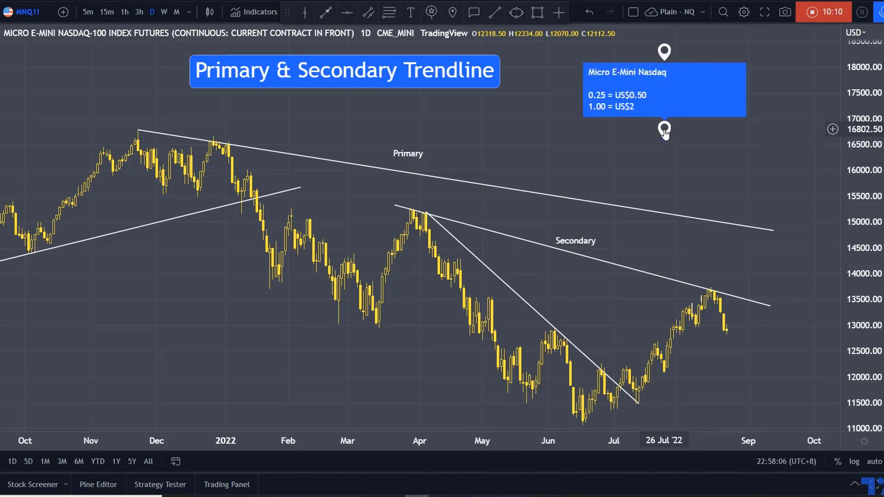